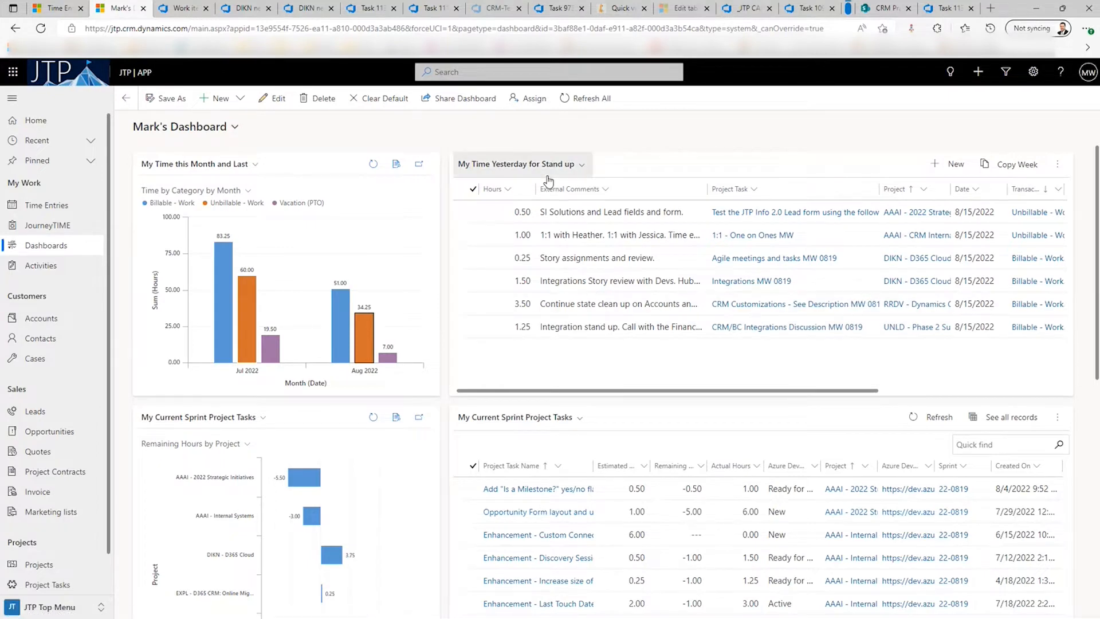
mouse_move(368, 329)
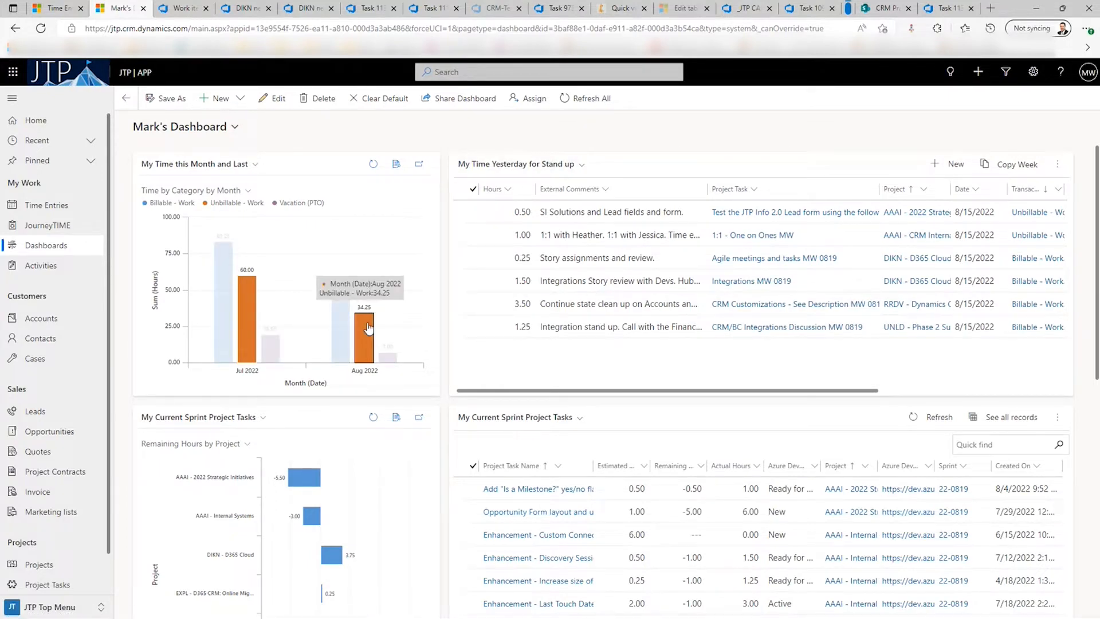
left_click(368, 329)
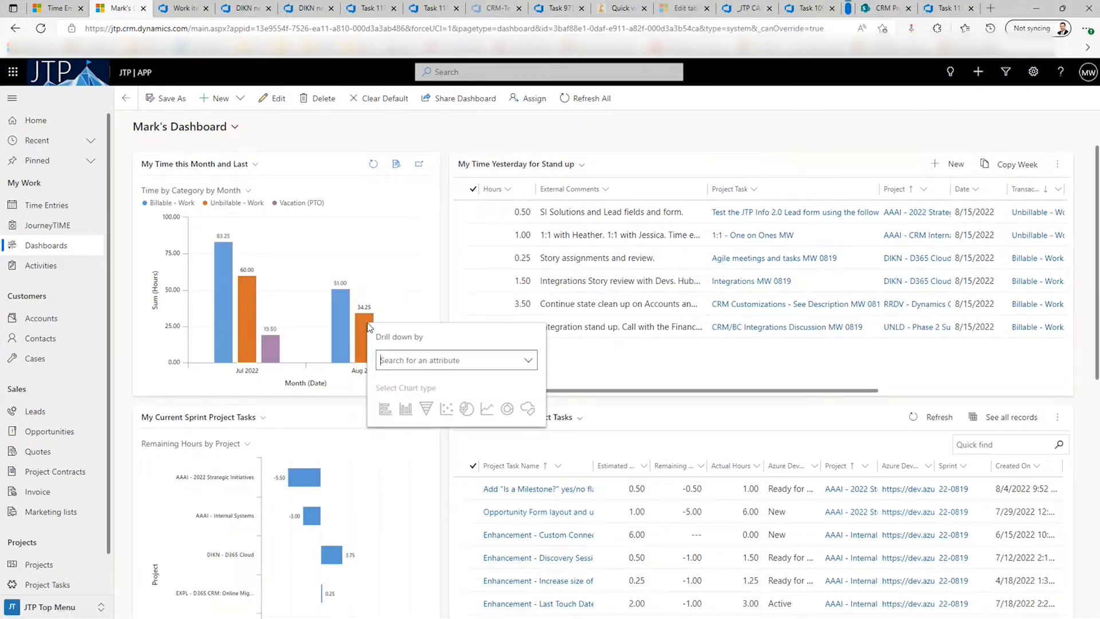
left_click(404, 361)
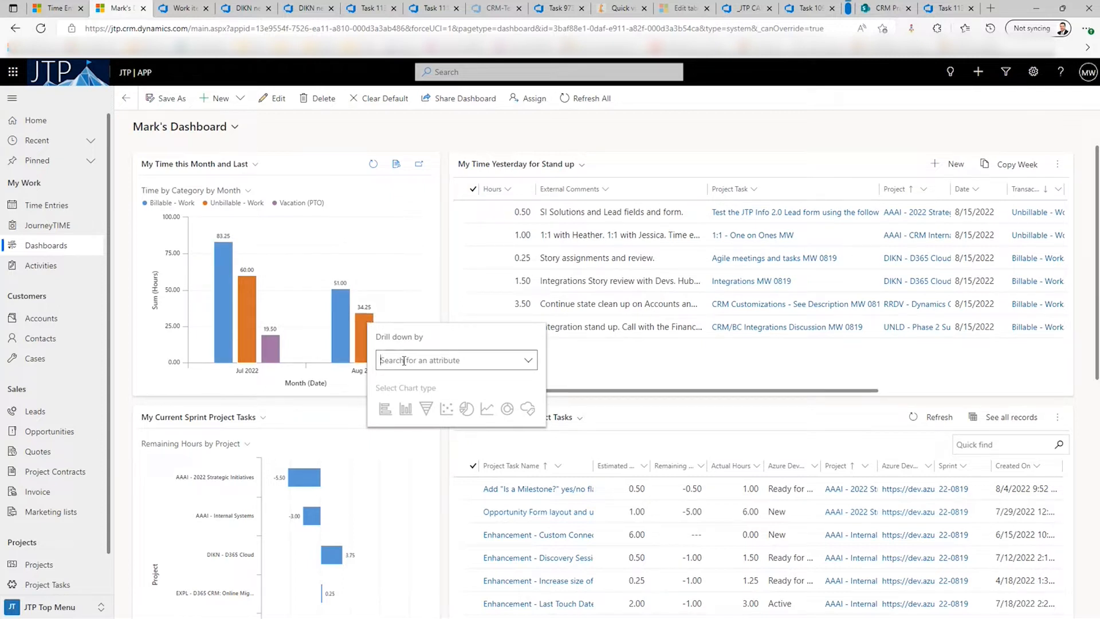
left_click(395, 246)
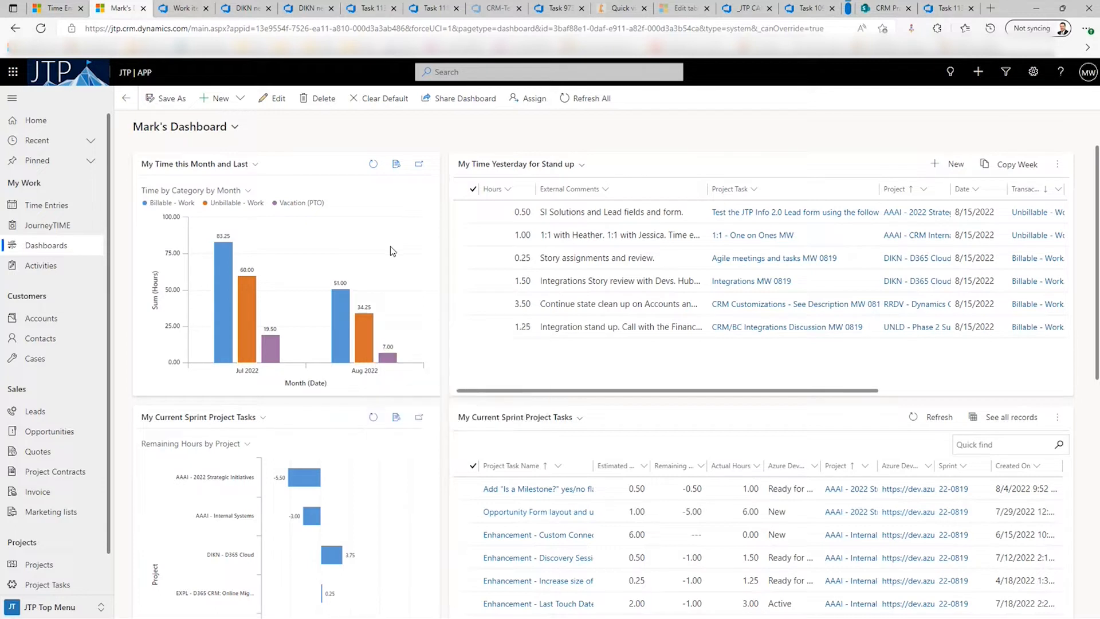
Drill down the August 2022 unbillable work hours by Project as a bar chart, and return to the original chart
left_click(368, 340)
left_click(421, 373)
type("Proj")
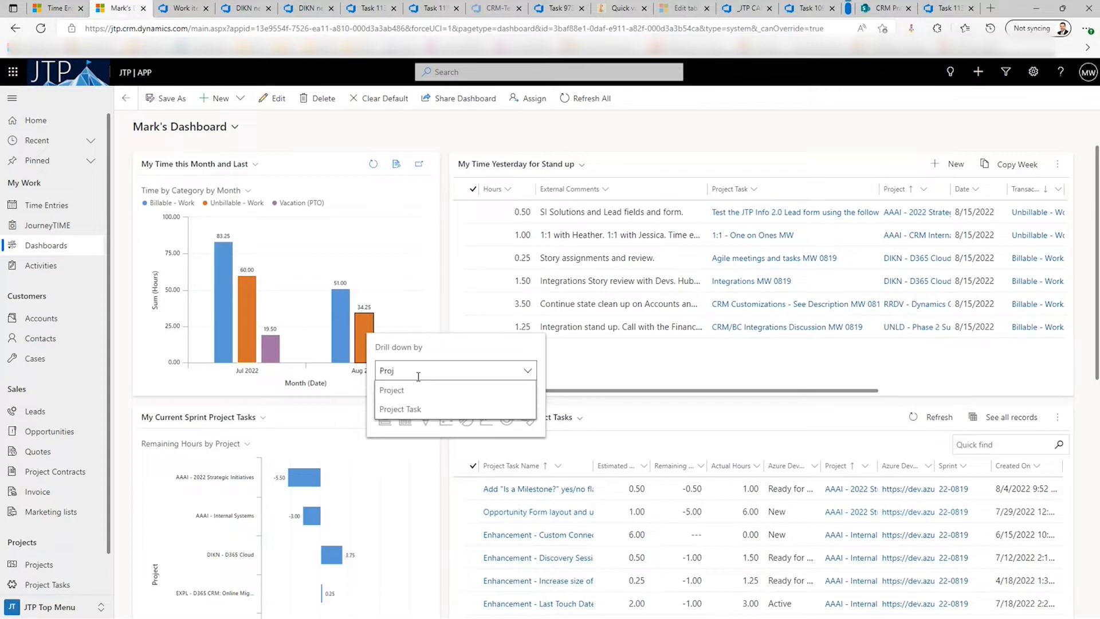
left_click(417, 394)
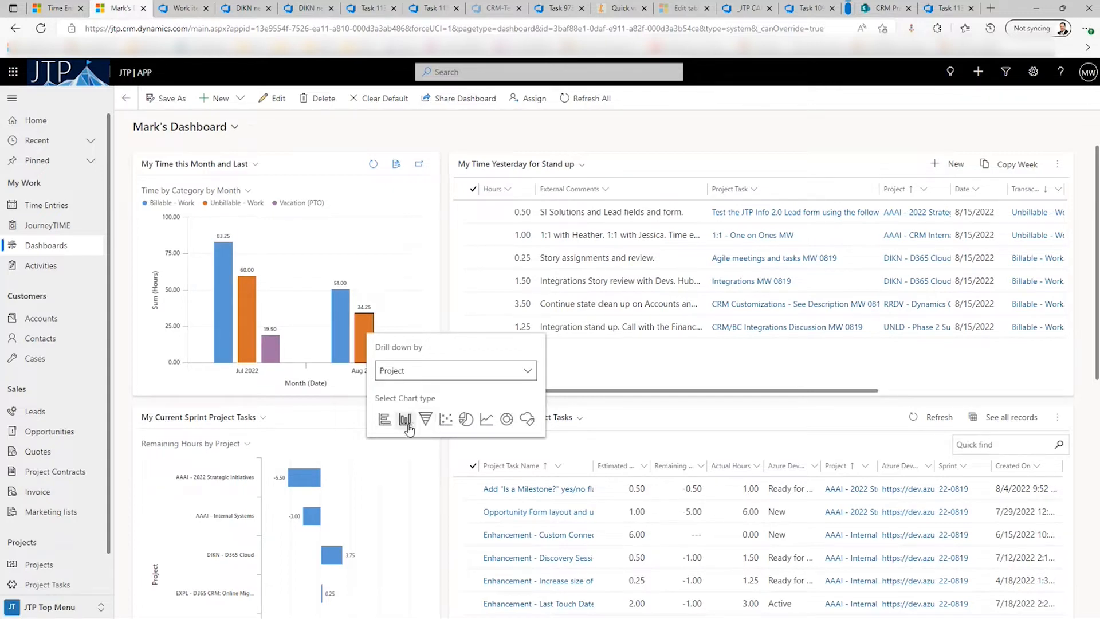
left_click(387, 423)
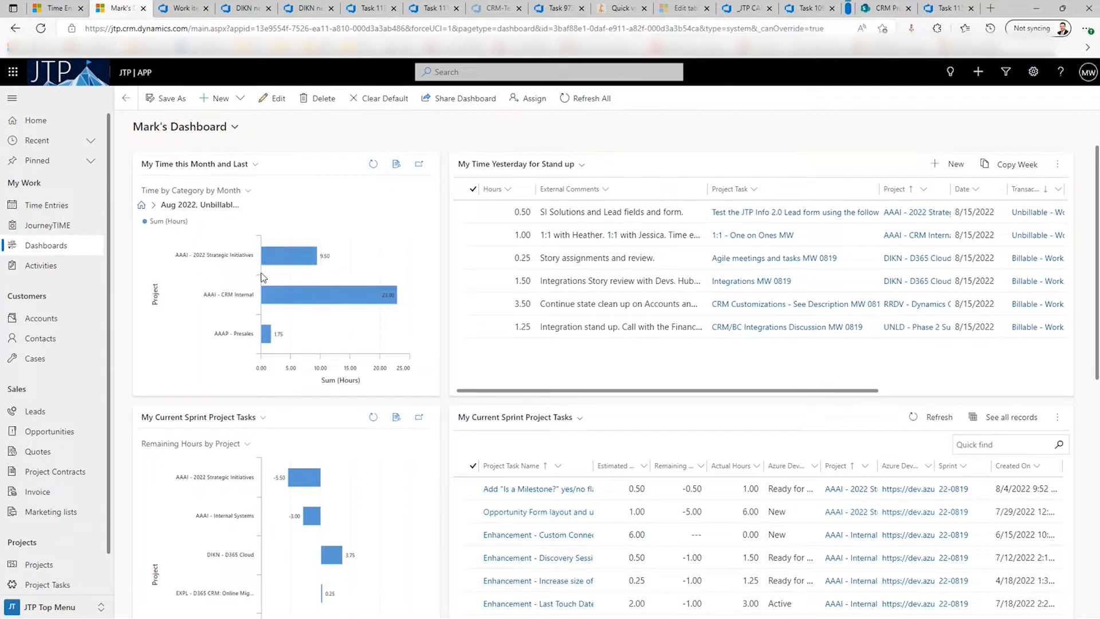
left_click(142, 207)
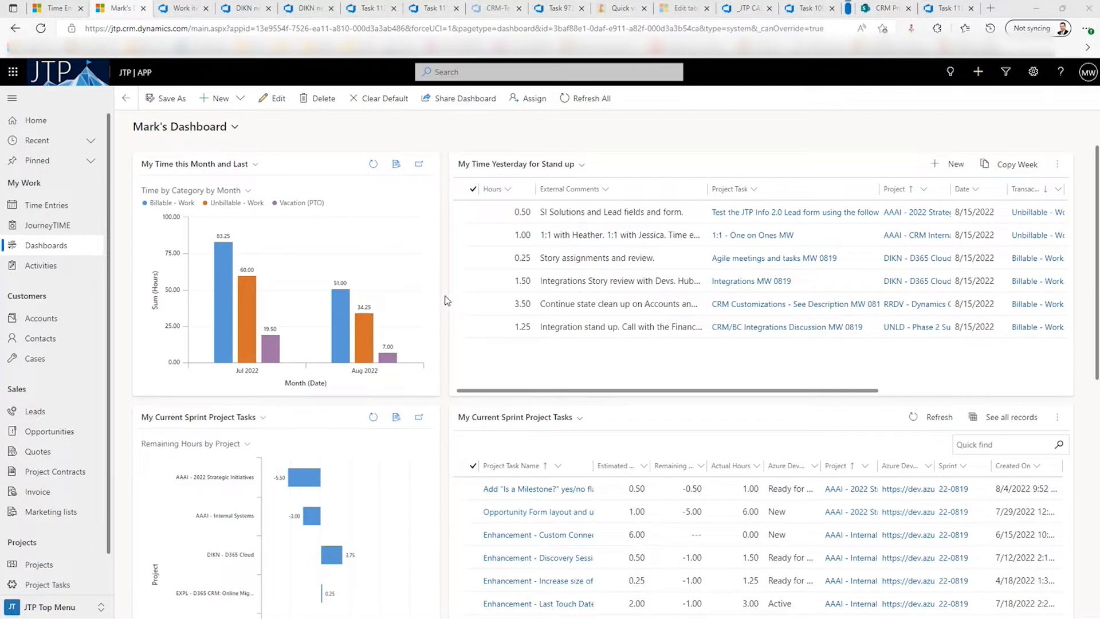
Switch to the sandbox's Business Analyst order line, maximize its window, and review the time entries list and monthly time chart
key("alt+Tab")
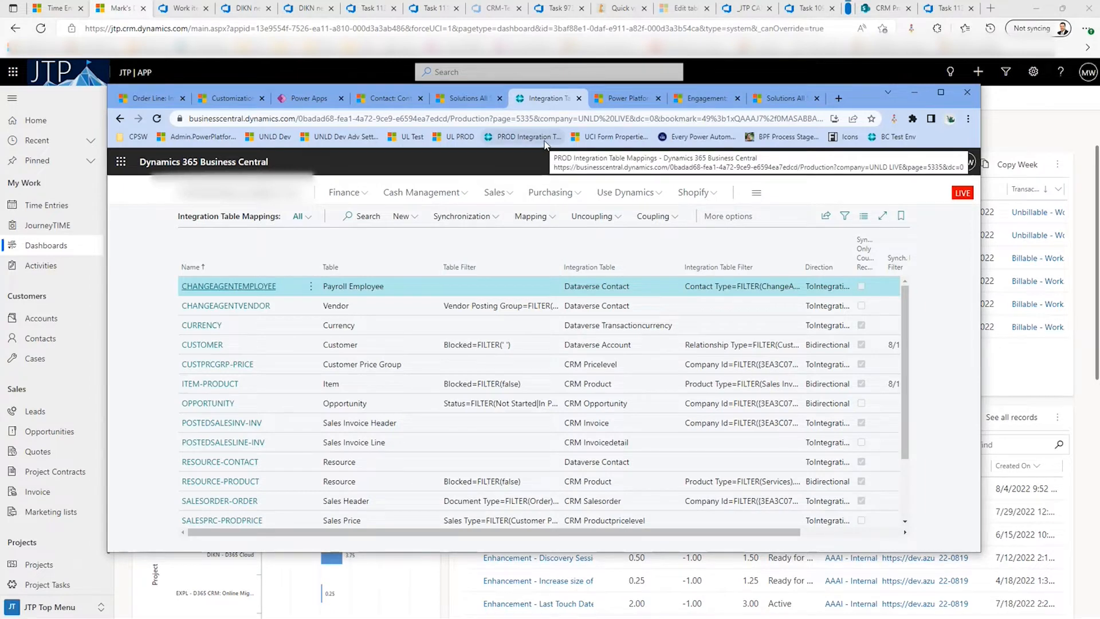
left_click(141, 102)
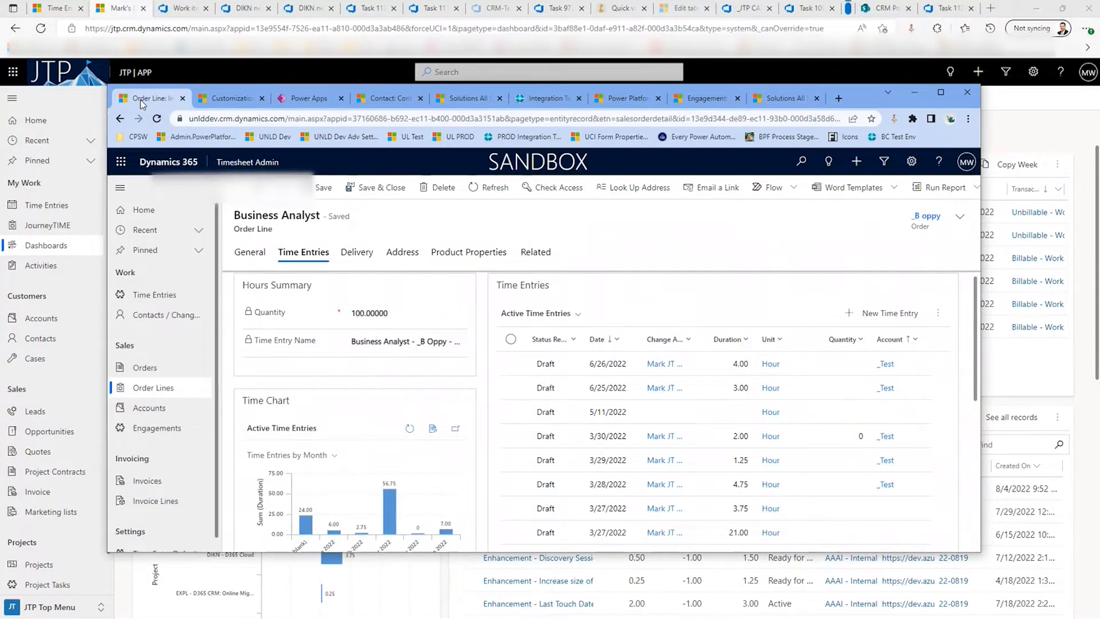
left_click(941, 92)
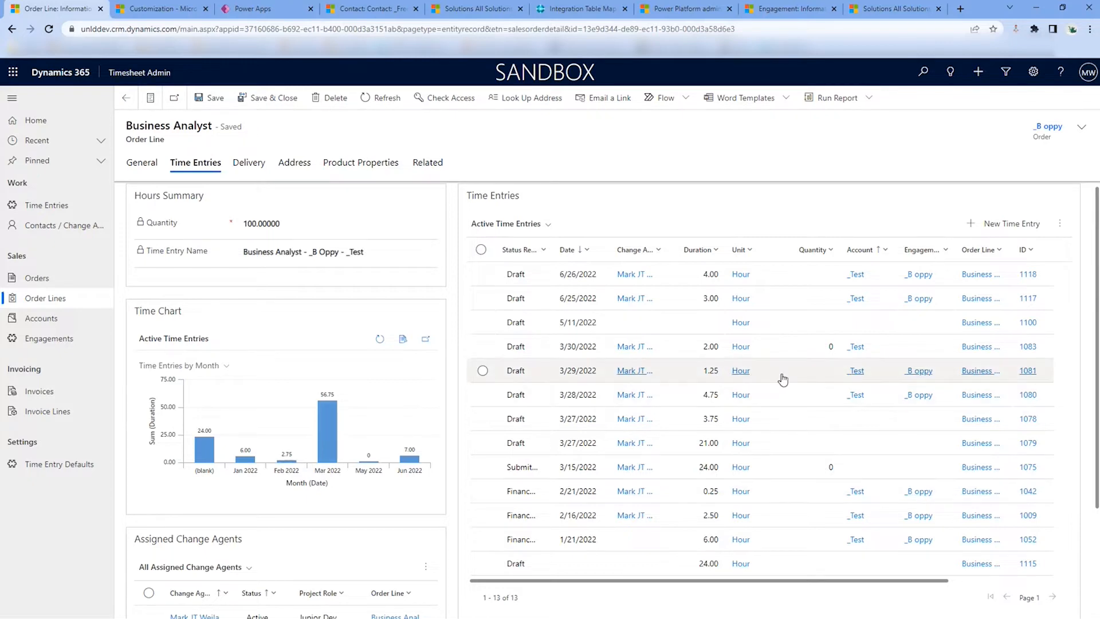
scroll(871, 396, "down", 1)
scroll(871, 397, "up", 1)
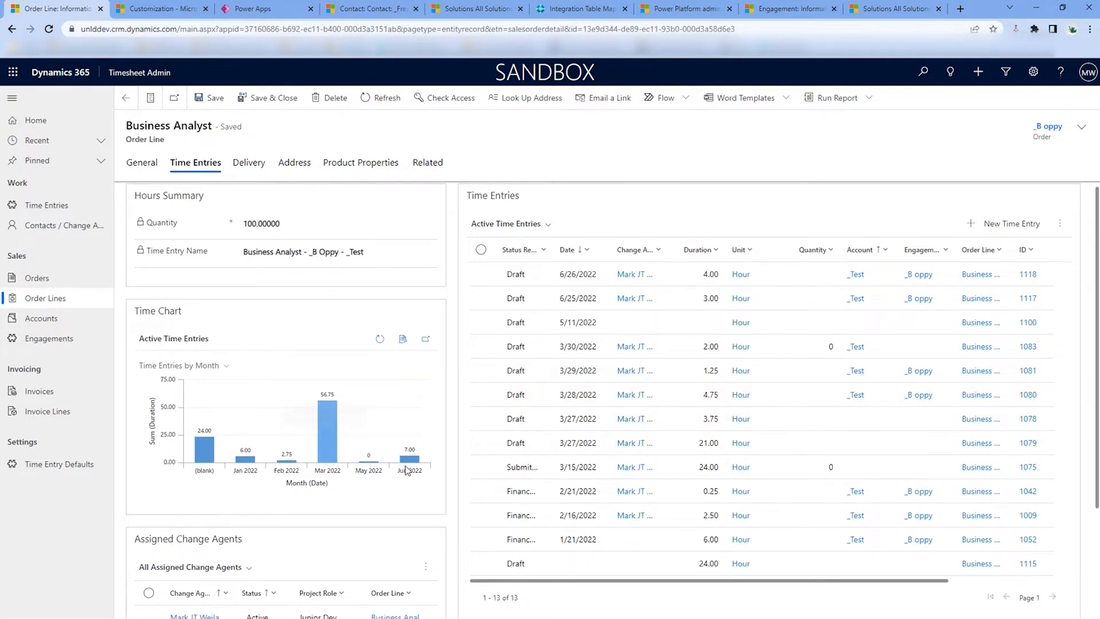
mouse_move(416, 463)
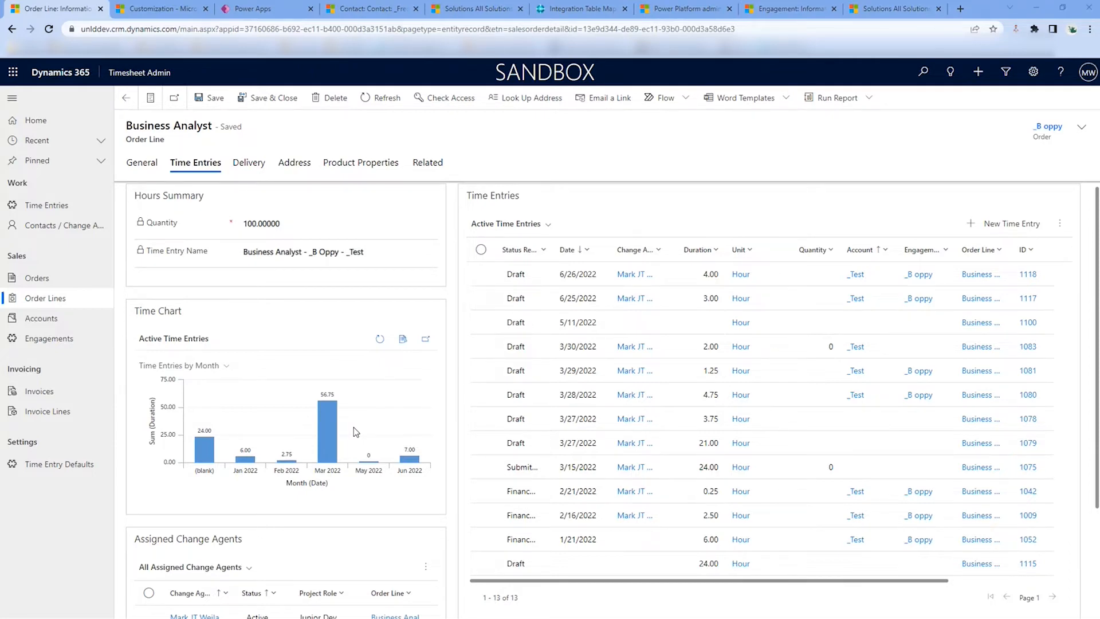
Switch to the Indianapolis, IN market record and review the charts and list of its related projects
key("alt+Tab")
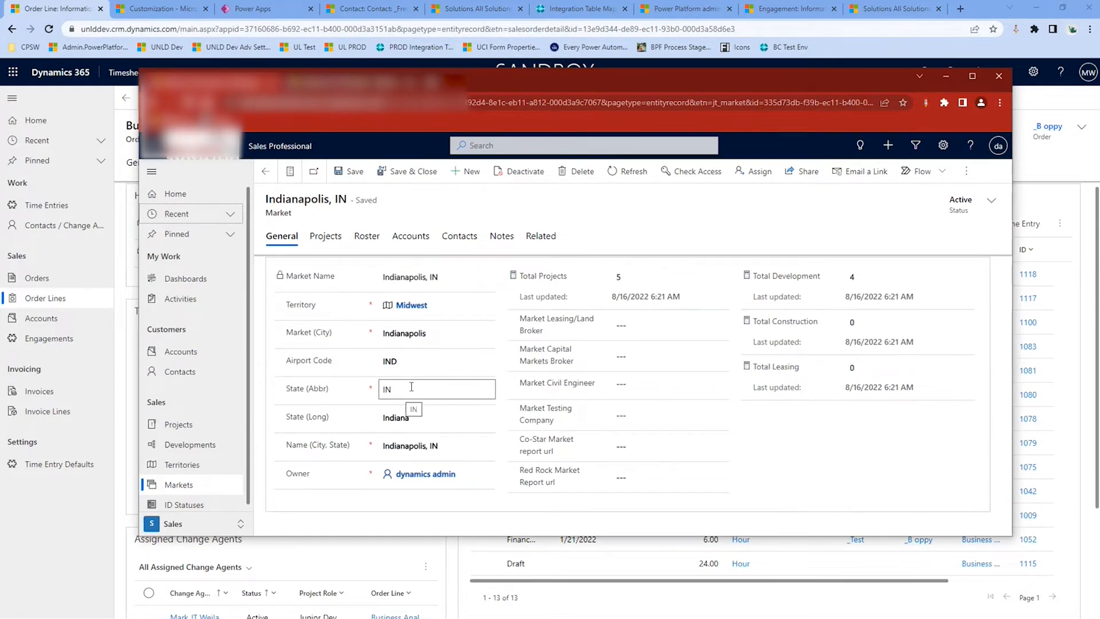
left_click(335, 239)
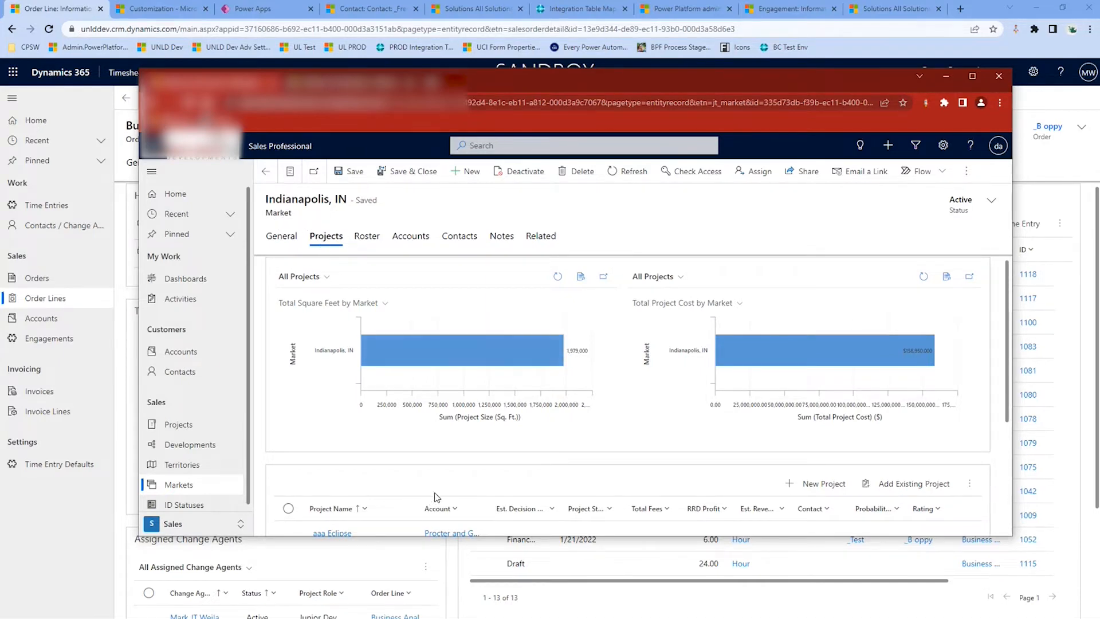
scroll(472, 401, "down", 3)
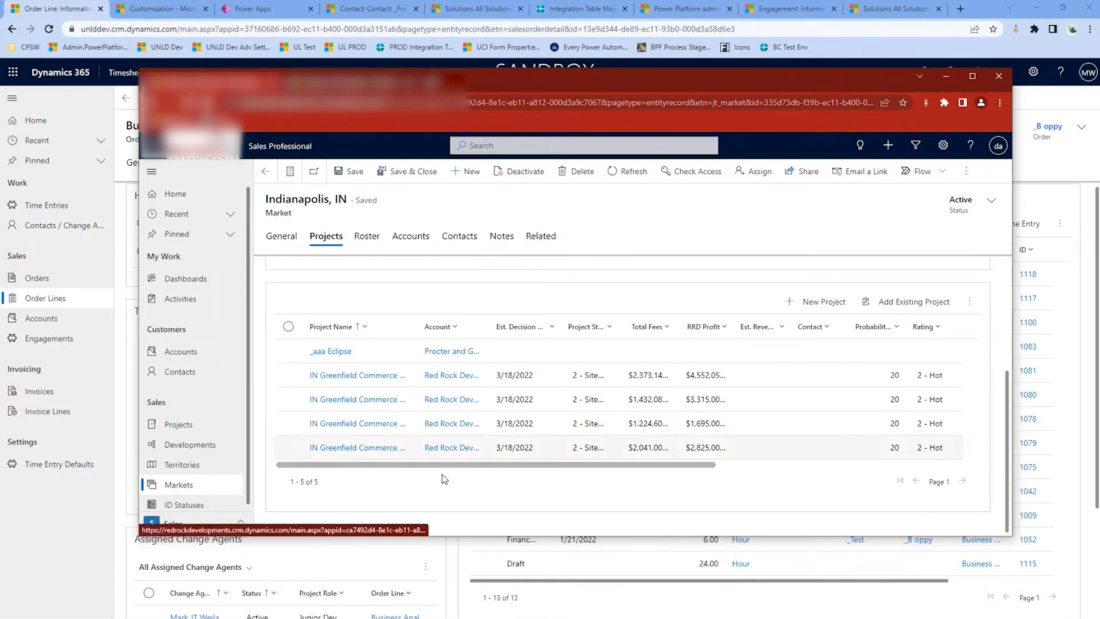
scroll(442, 475, "up", 3)
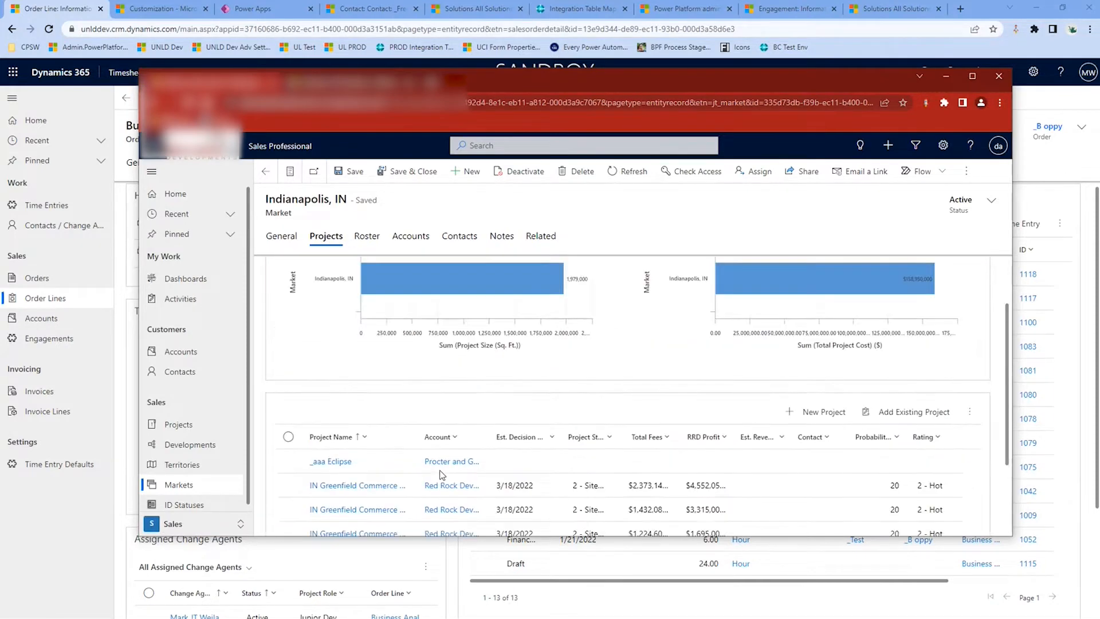
mouse_move(386, 353)
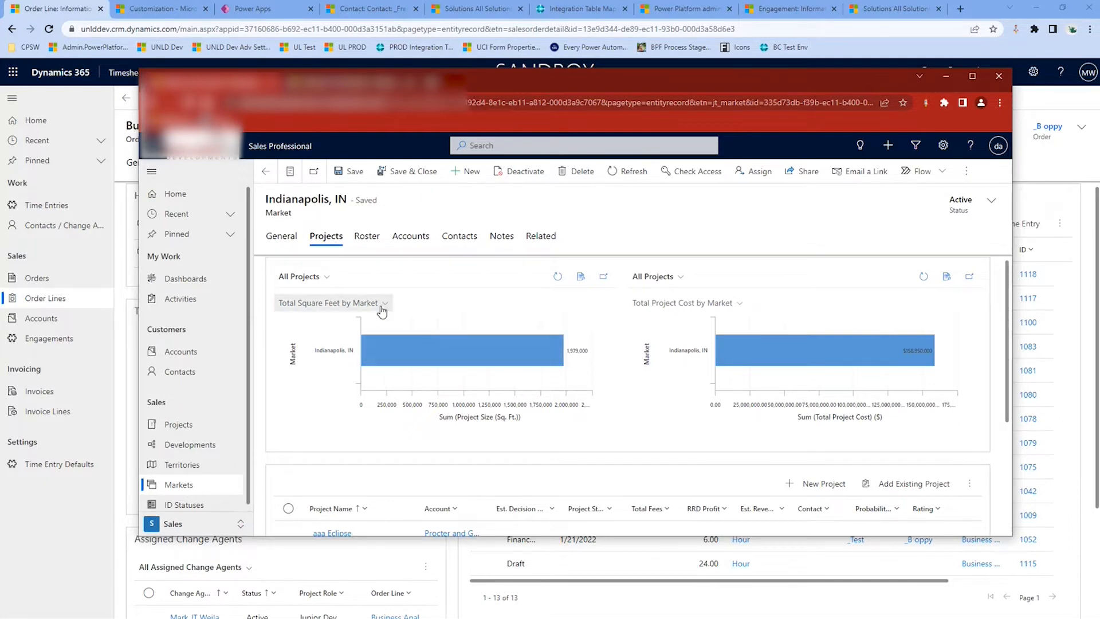
mouse_move(791, 347)
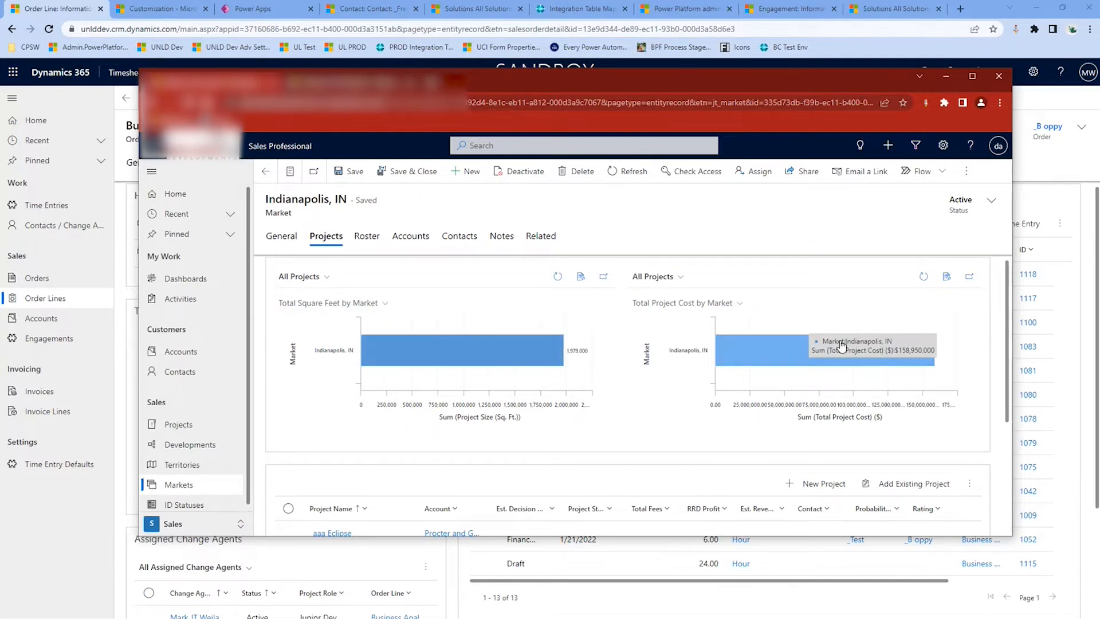
Drill down the Indianapolis bar of the Total Square Feet by Market chart by Project as a column chart
left_click(432, 353)
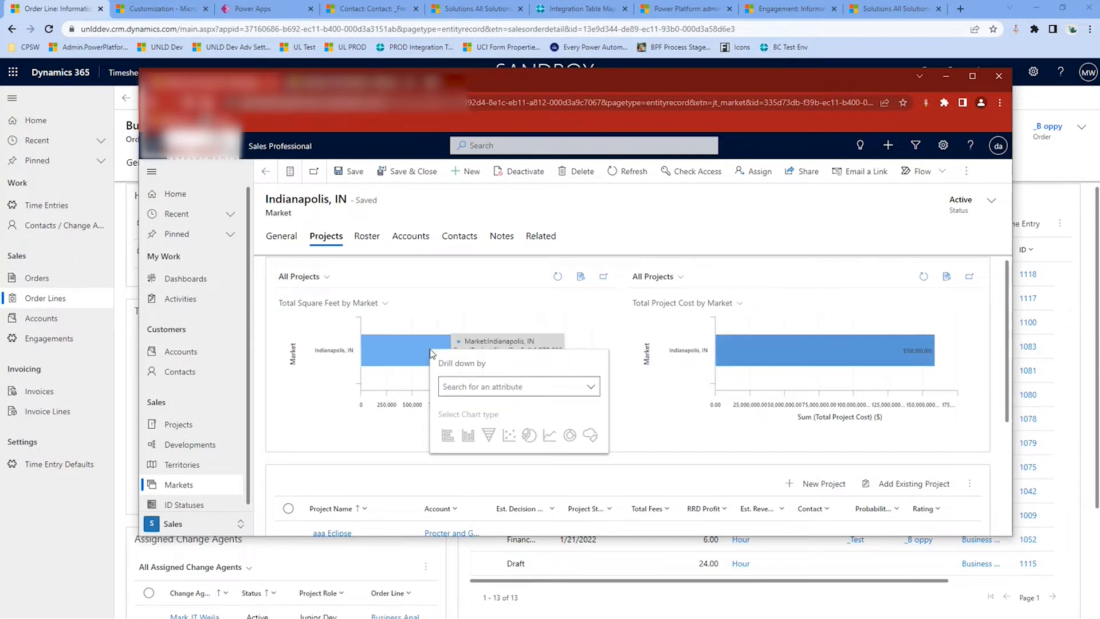
left_click(468, 387)
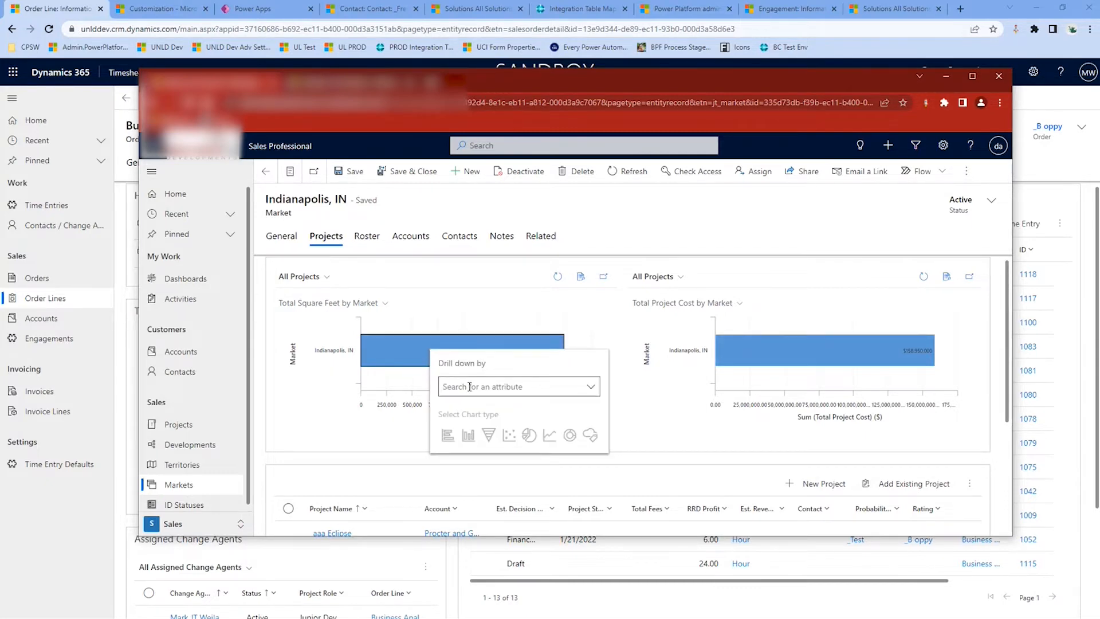
type("Project")
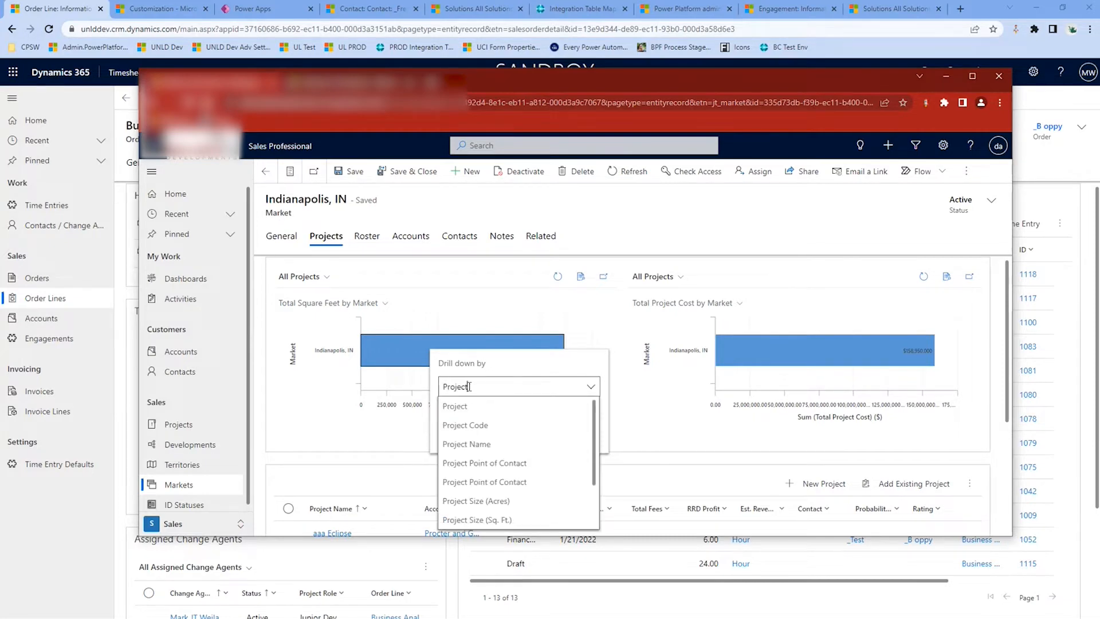
left_click(457, 407)
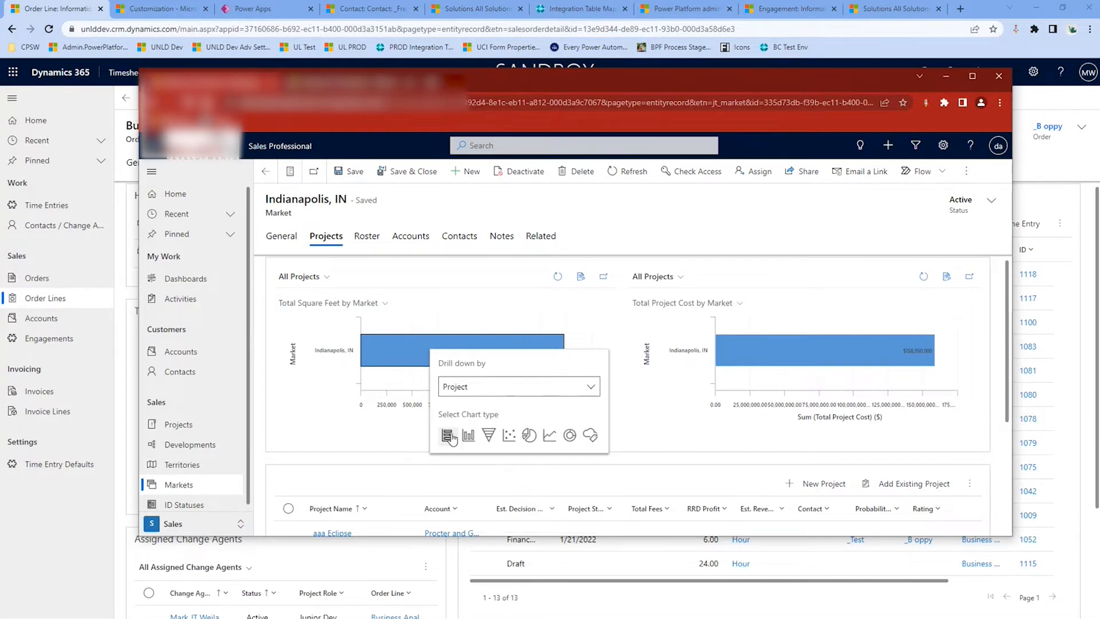
left_click(468, 436)
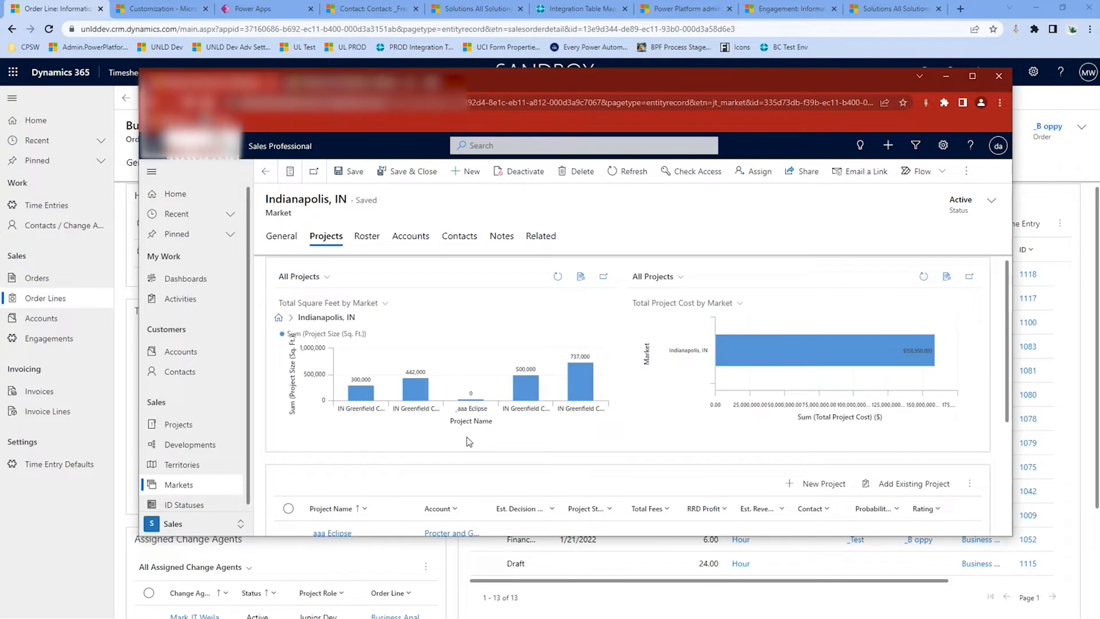
mouse_move(584, 402)
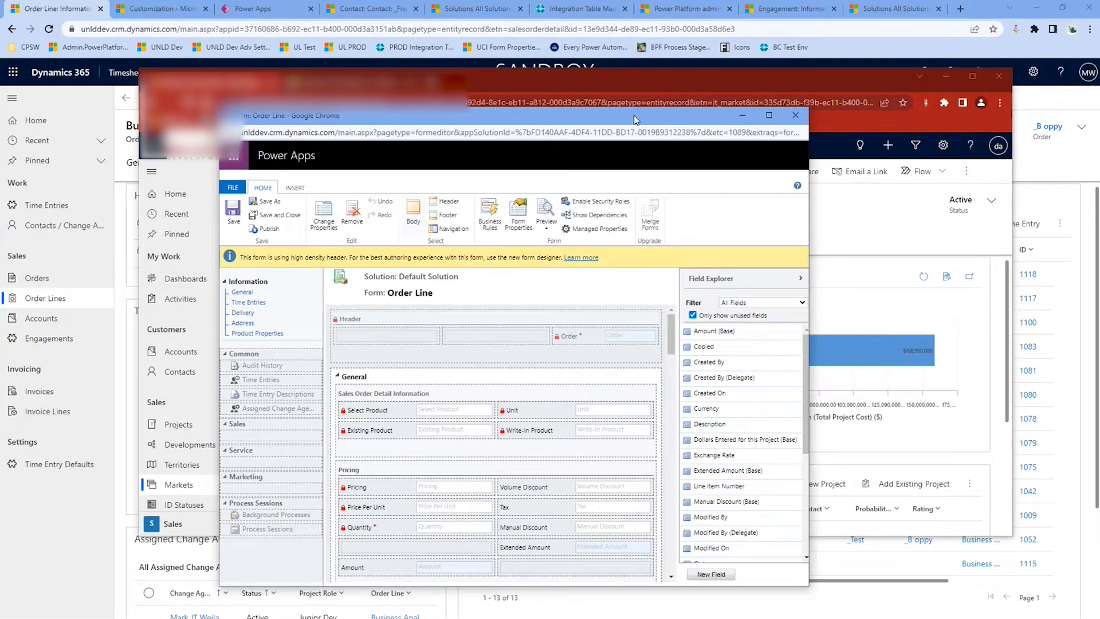
In the maximized Order Line form editor, review the Time Chart component's data source and chart options, and close its properties unchanged
left_click(769, 116)
scroll(230, 438, "down", 2)
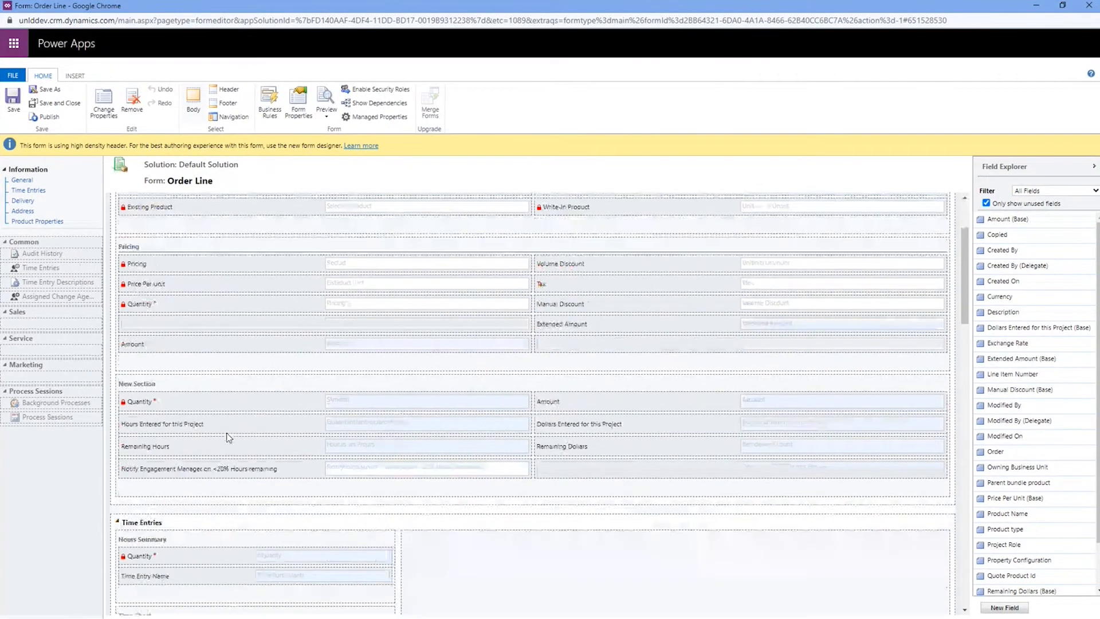
scroll(226, 437, "down", 5)
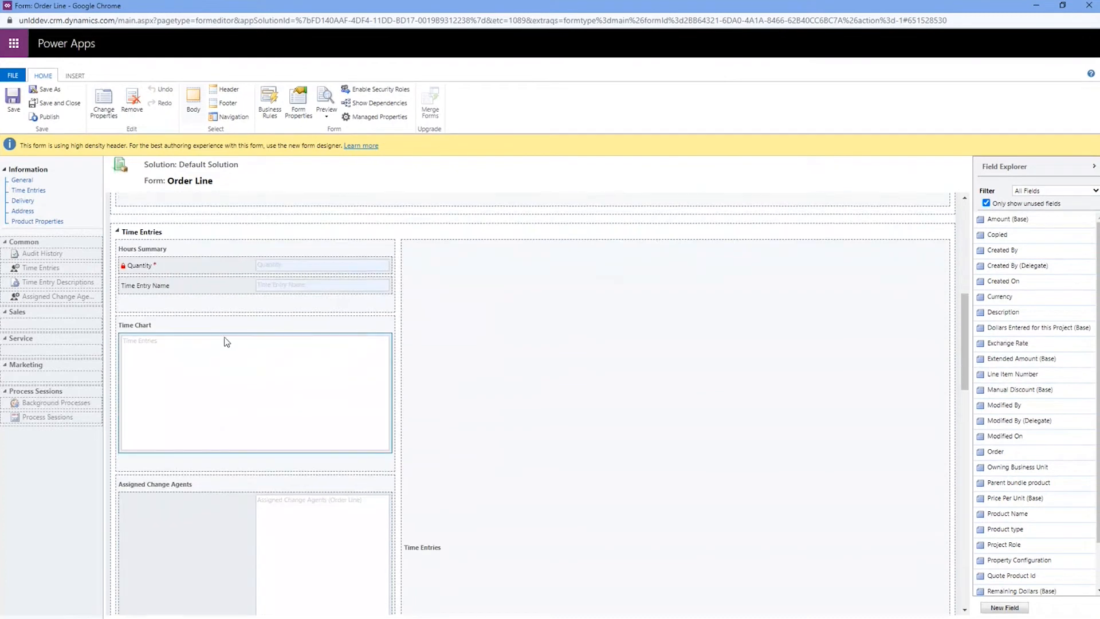
double_click(226, 377)
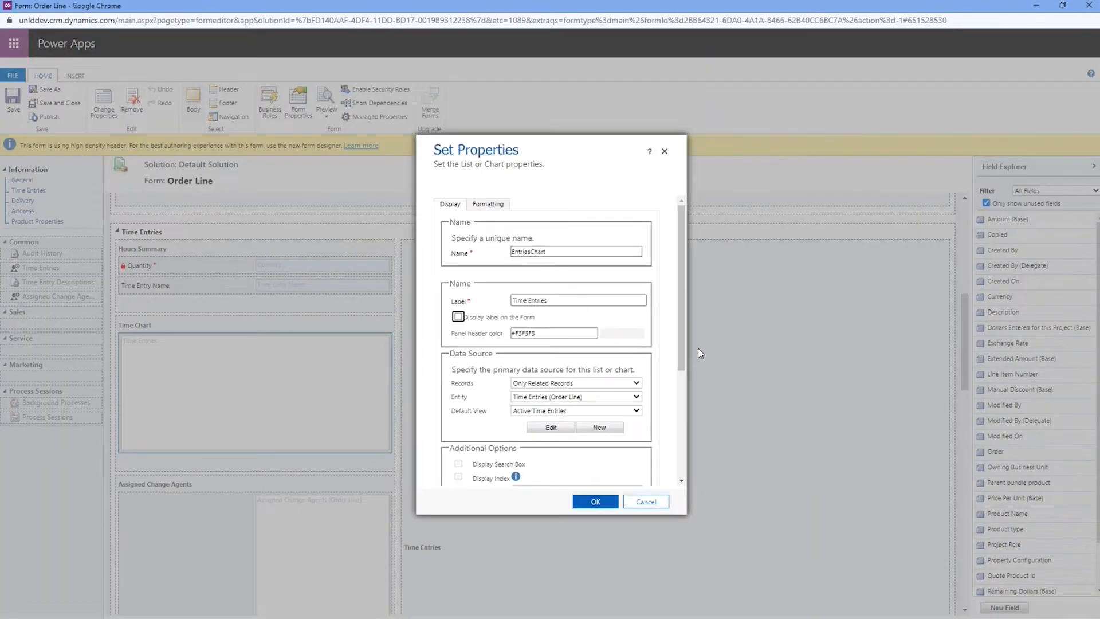
left_click_drag(681, 304, 684, 412)
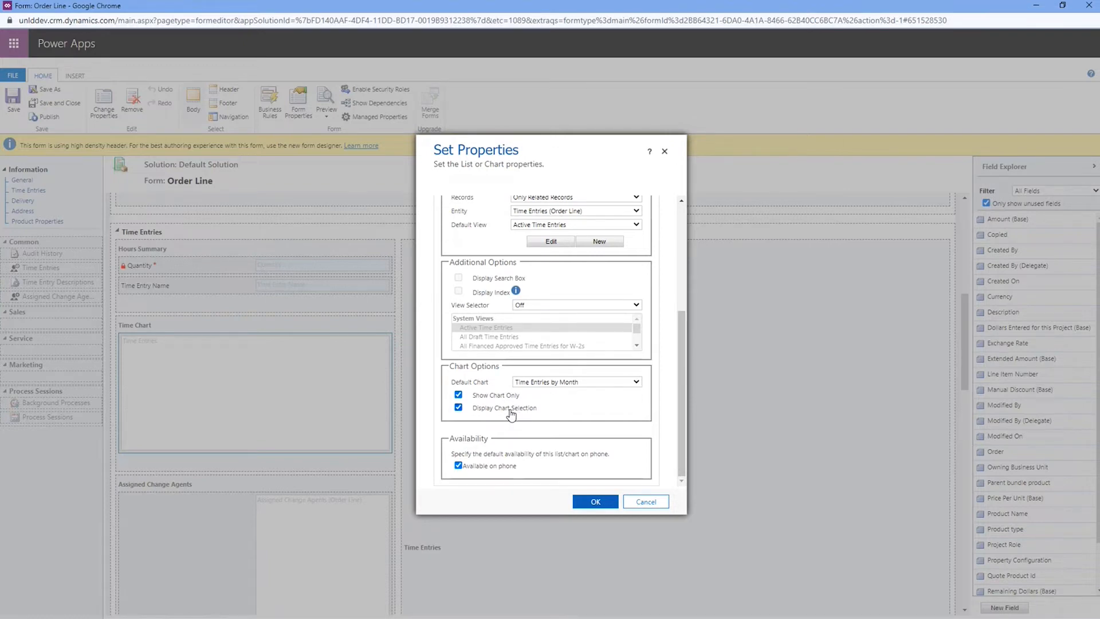
left_click(644, 504)
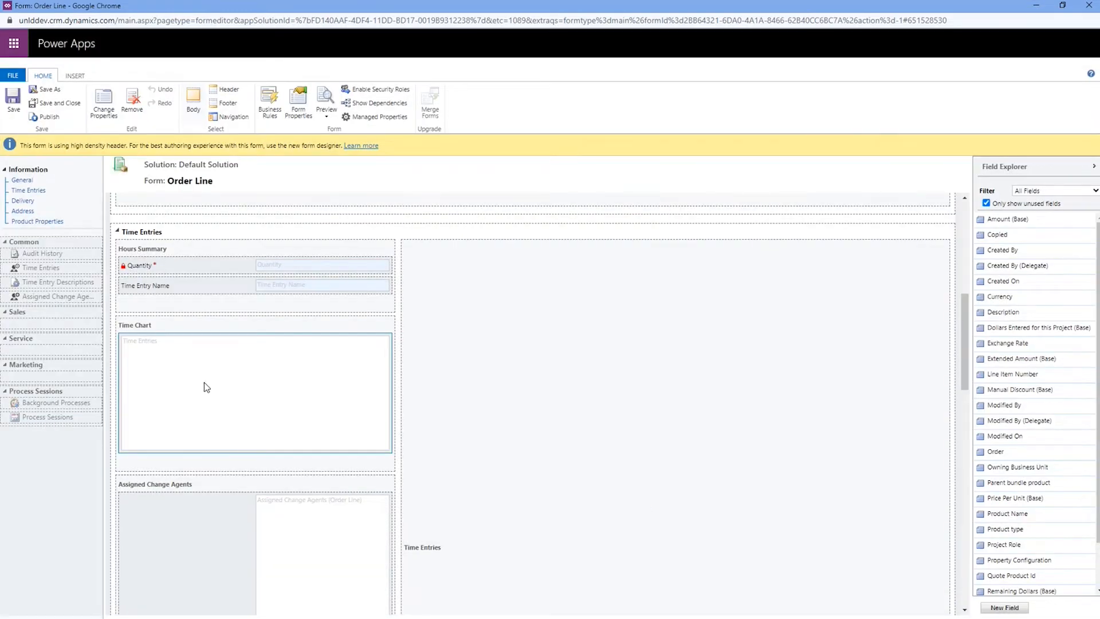
Examine the Order Line form's Time Entries layout, including the time chart, assigned change agents and time entries list
scroll(679, 497, "down", 1)
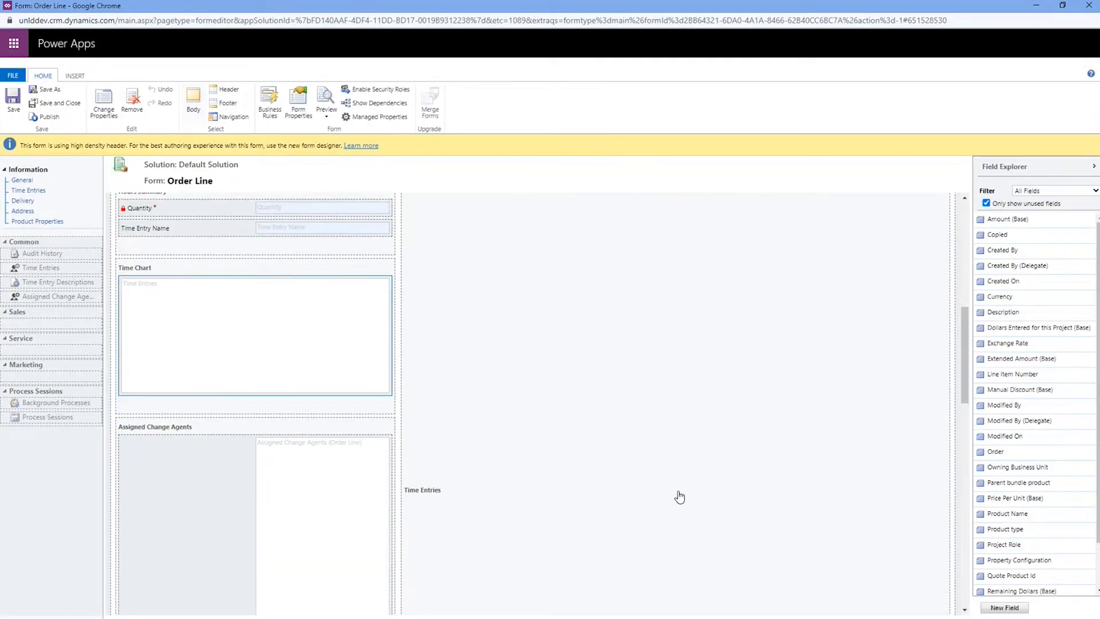
scroll(680, 498, "down", 4)
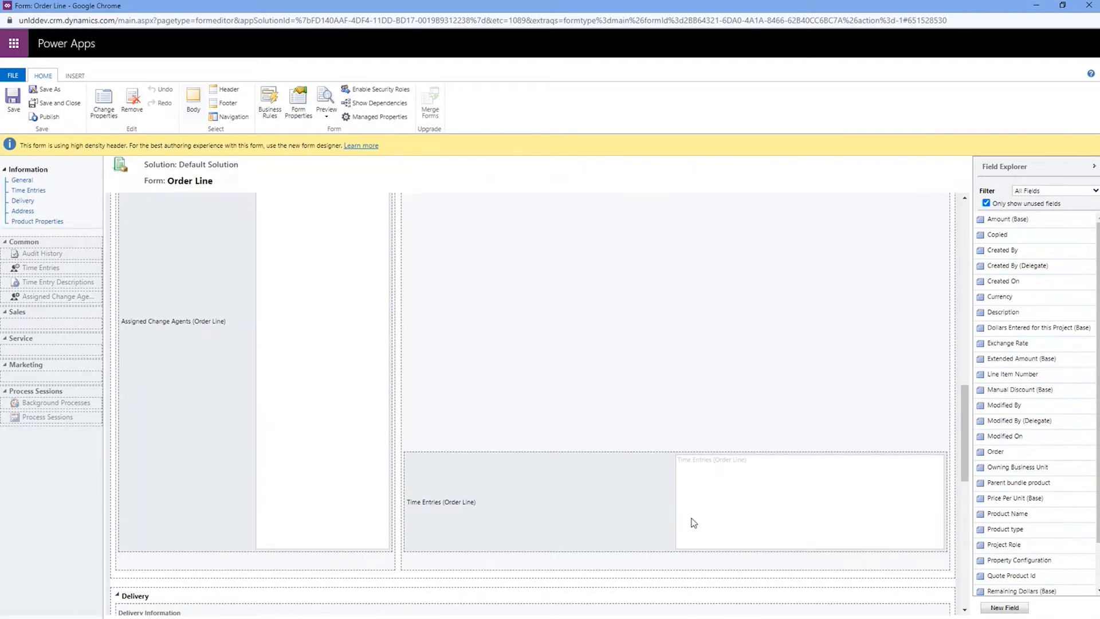
scroll(660, 473, "up", 4)
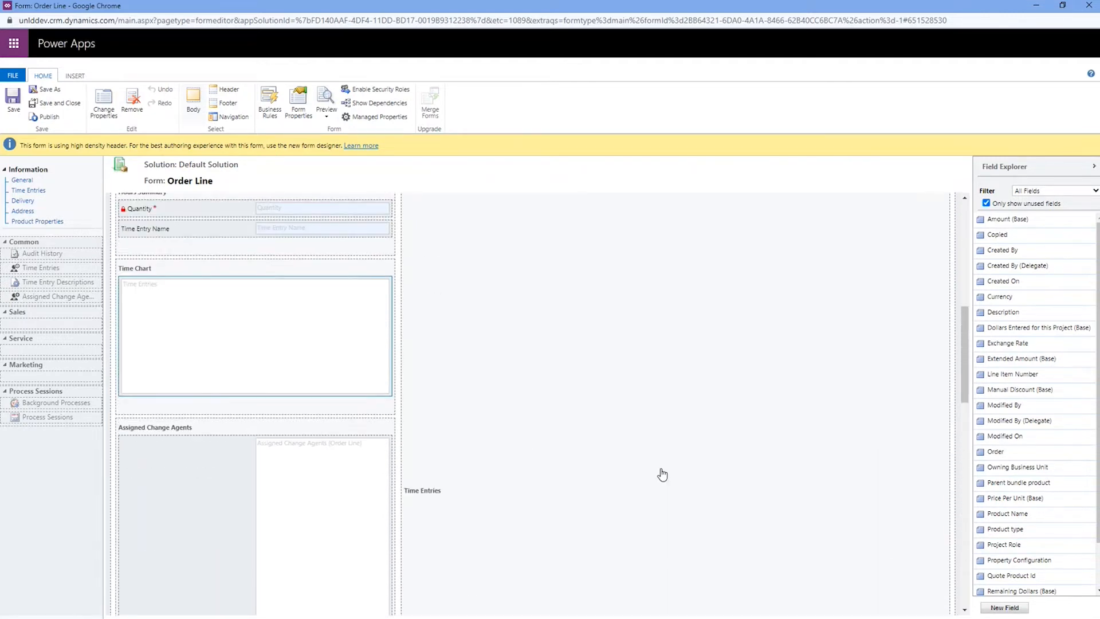
scroll(663, 475, "up", 3)
scroll(682, 478, "down", 2)
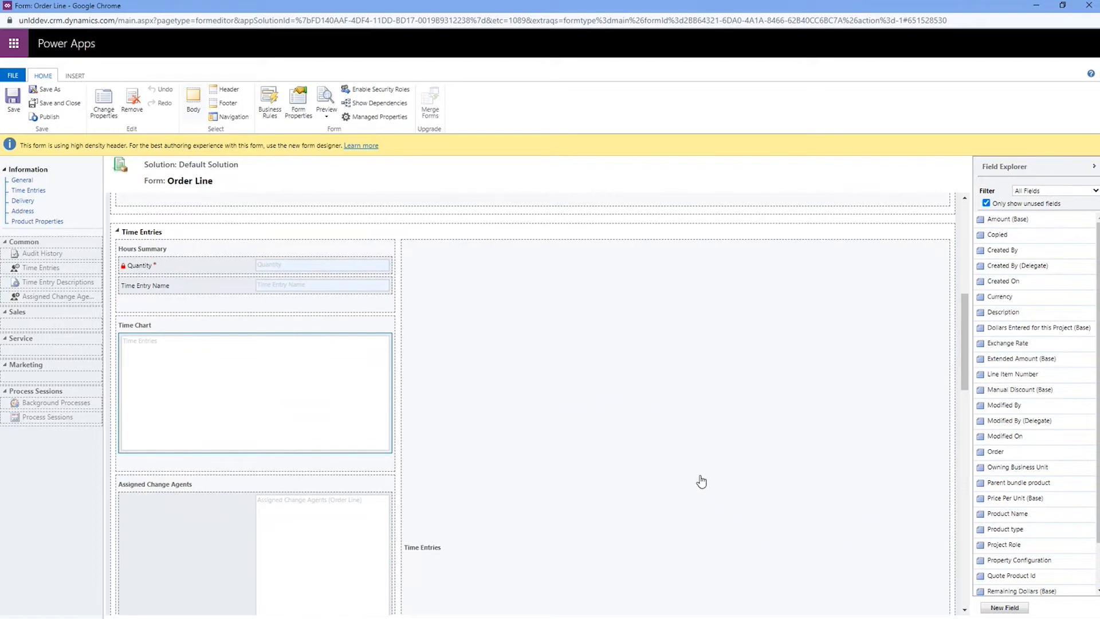
scroll(696, 481, "up", 3)
scroll(708, 476, "down", 1)
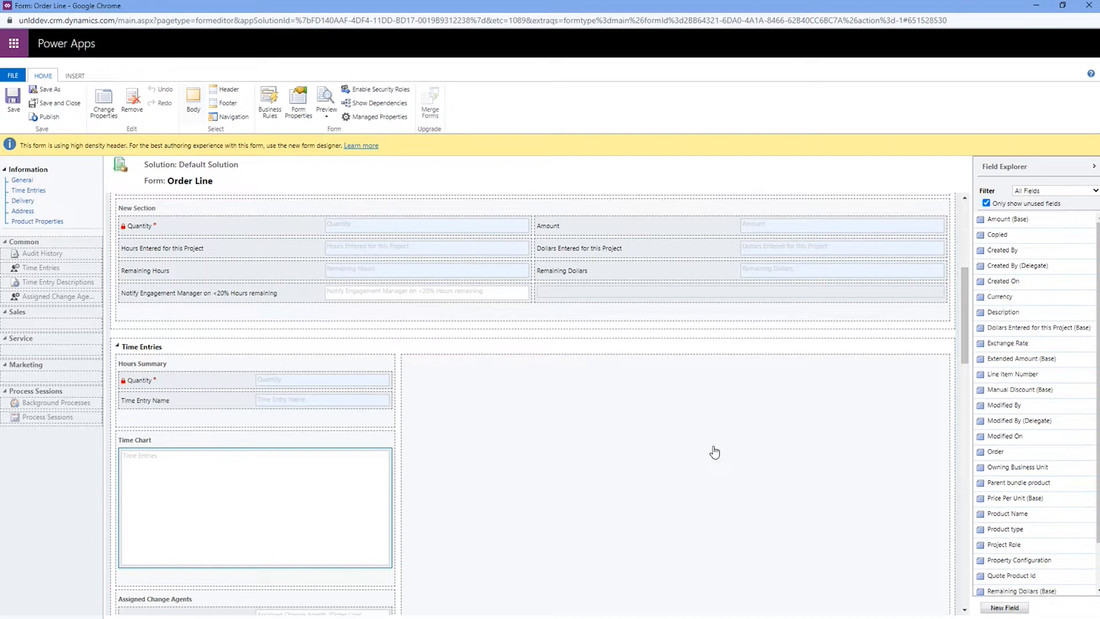
Restore the form editor to a smaller window and review the Indianapolis, IN market's charts and related projects list
left_click(1063, 5)
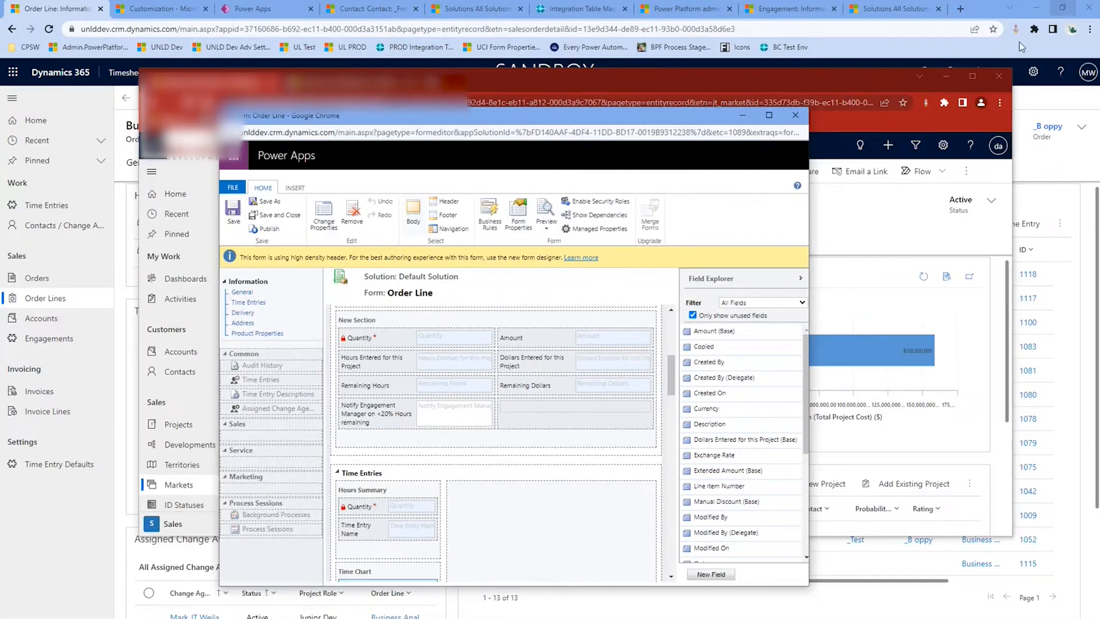
left_click(906, 244)
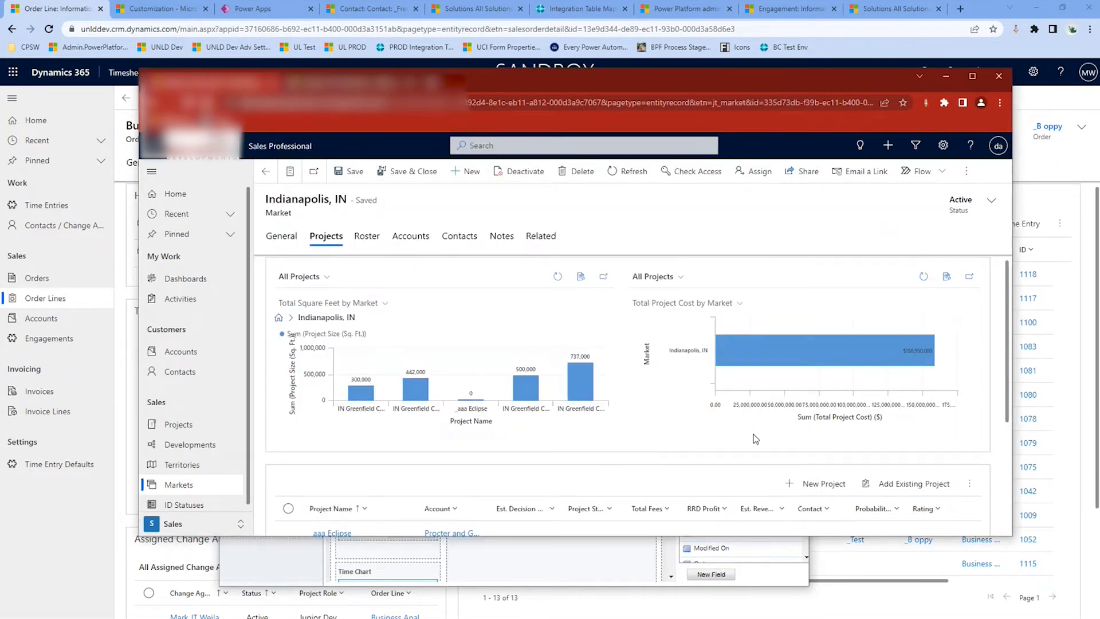
scroll(754, 453, "down", 5)
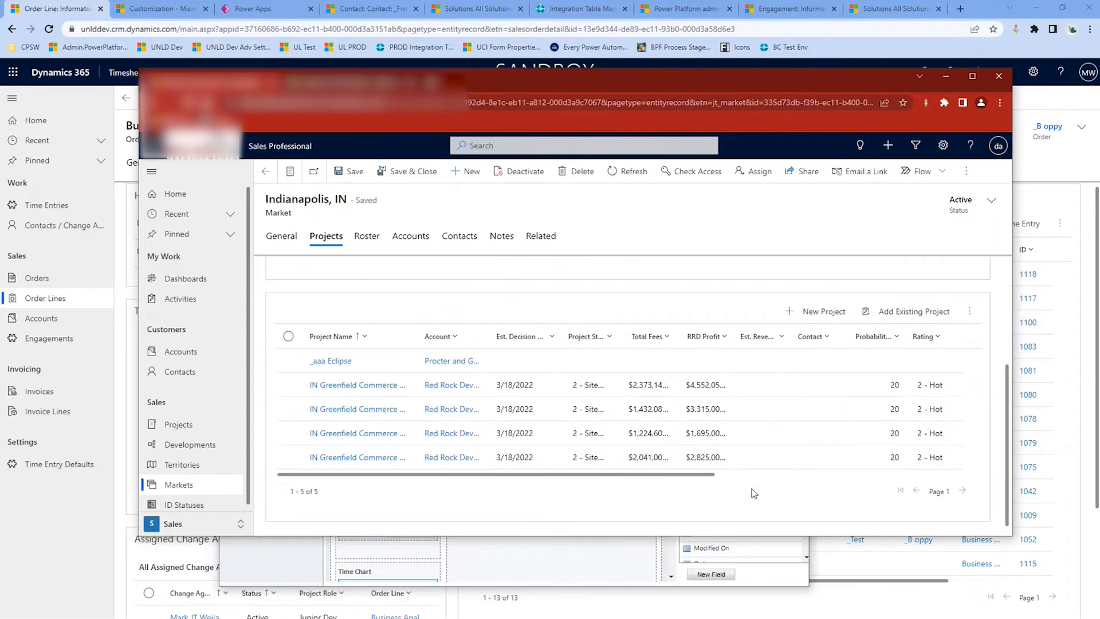
scroll(696, 464, "up", 3)
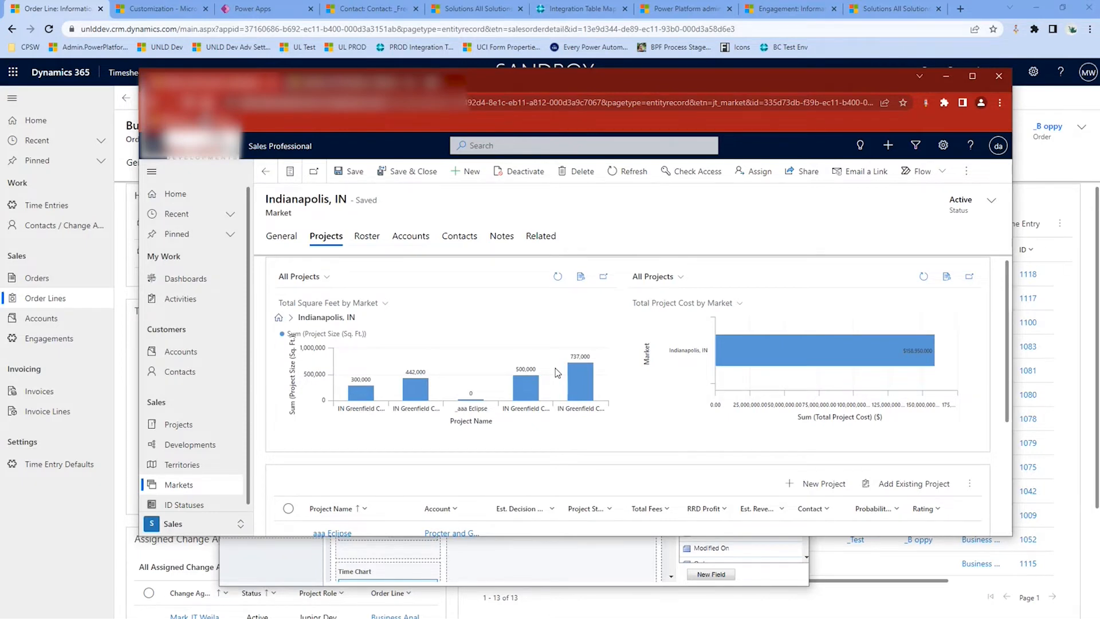
Close the Order Line form editor and reset the drilled-down Total Square Feet by Market chart to its market-level view
left_click(577, 562)
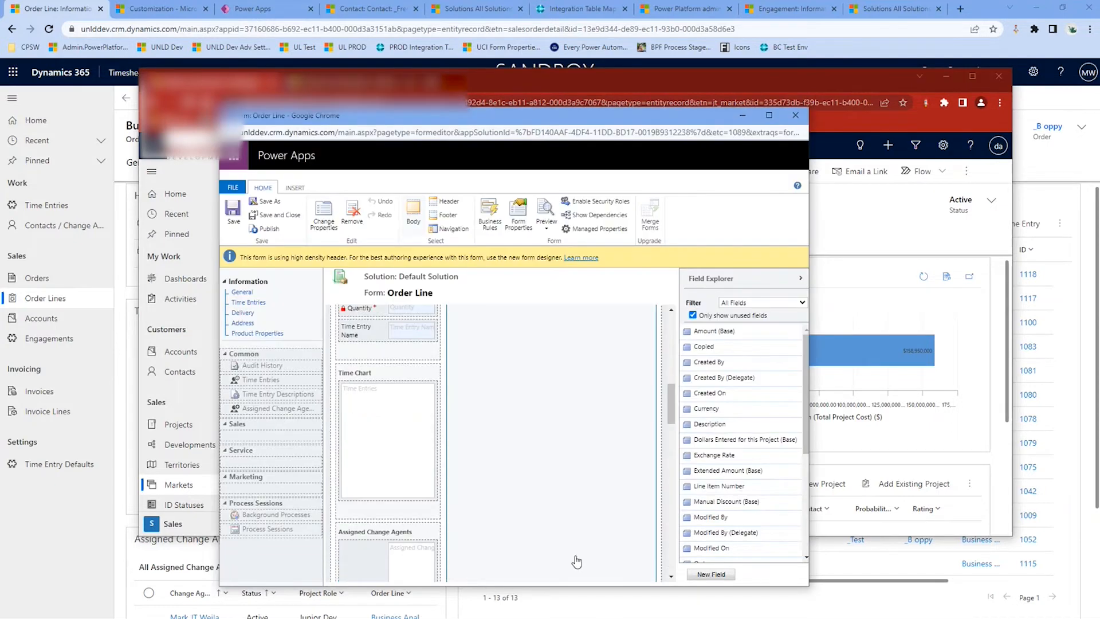
left_click(796, 115)
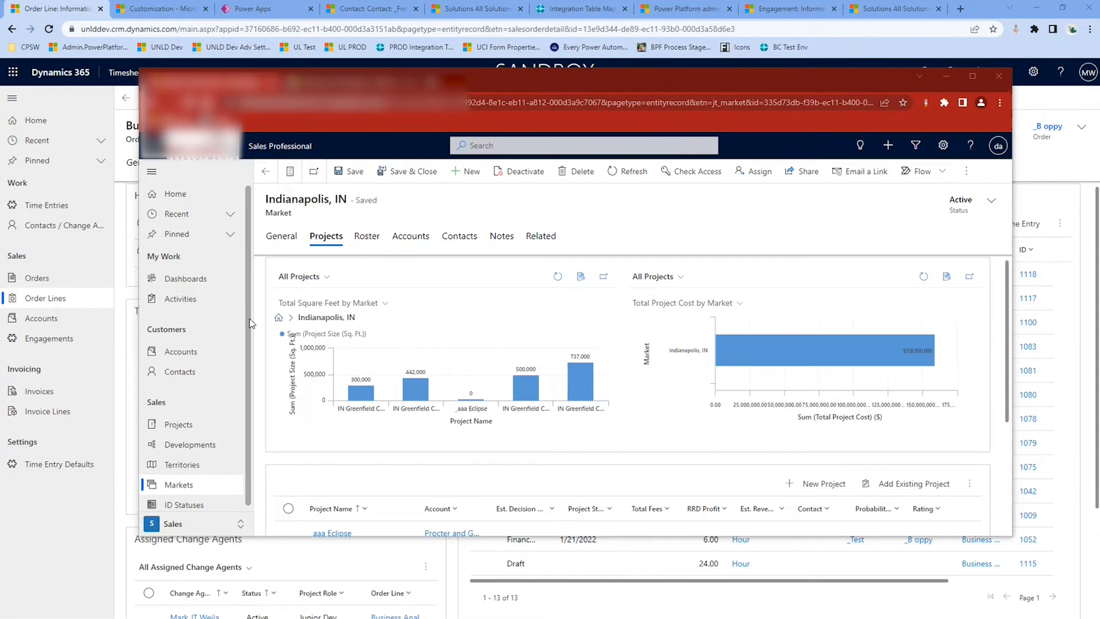
left_click(279, 318)
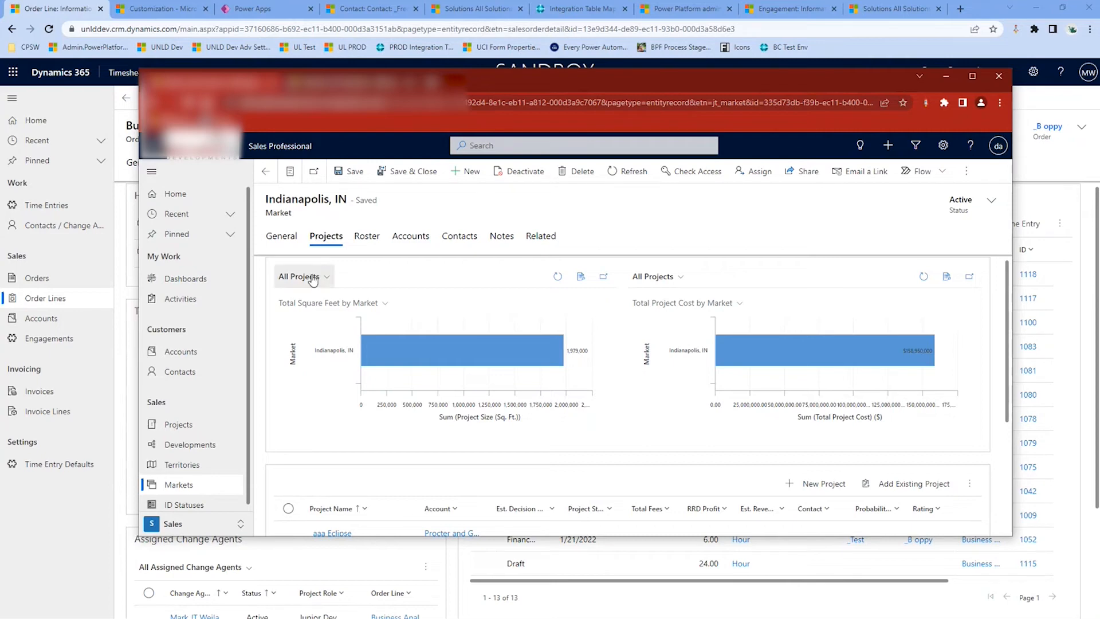
Switch to the open Engagement record in the main browser window
left_click(762, 15)
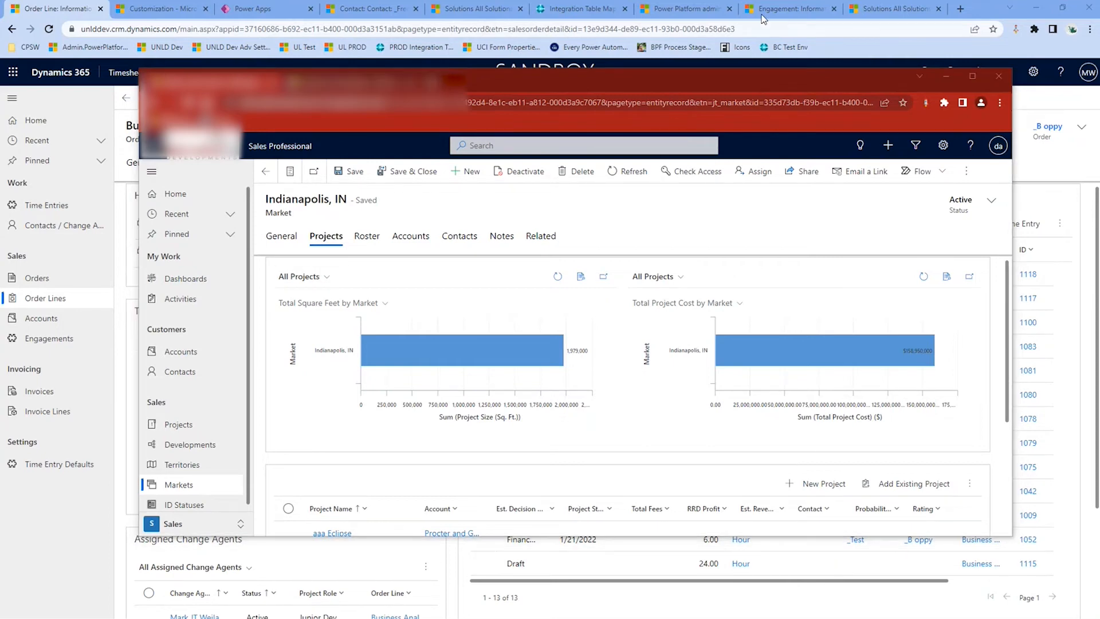